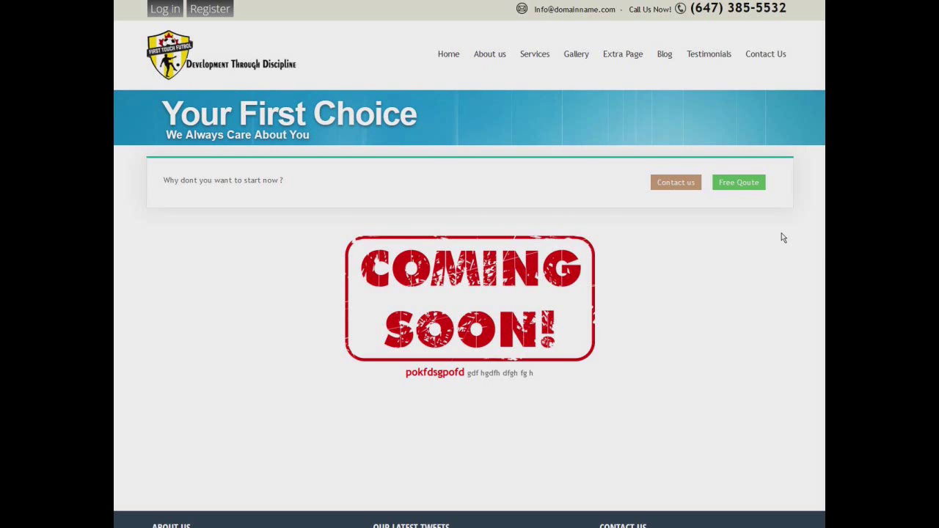
Log in to the frontend as admin, entering the password and ticking Remember Me.
left_click(165, 9)
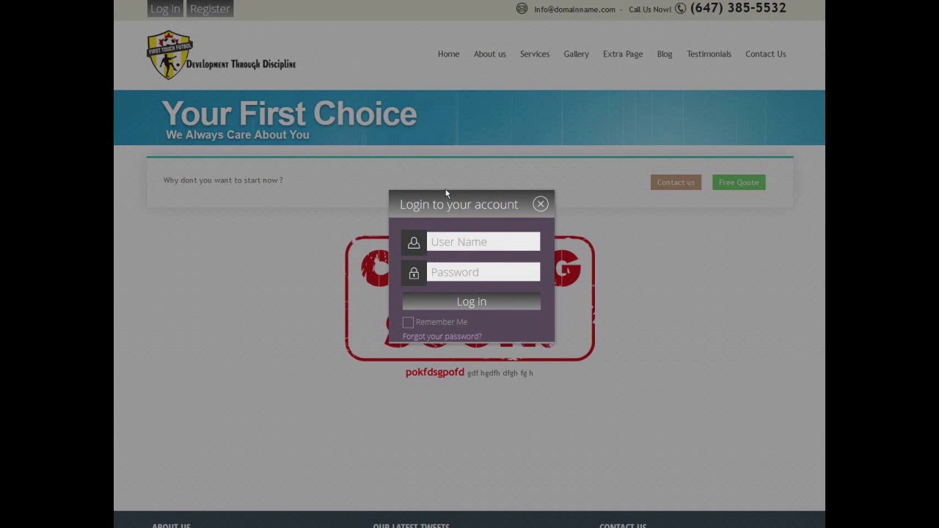
left_click(460, 238)
key("Down")
key("Return")
key("ctrl+a")
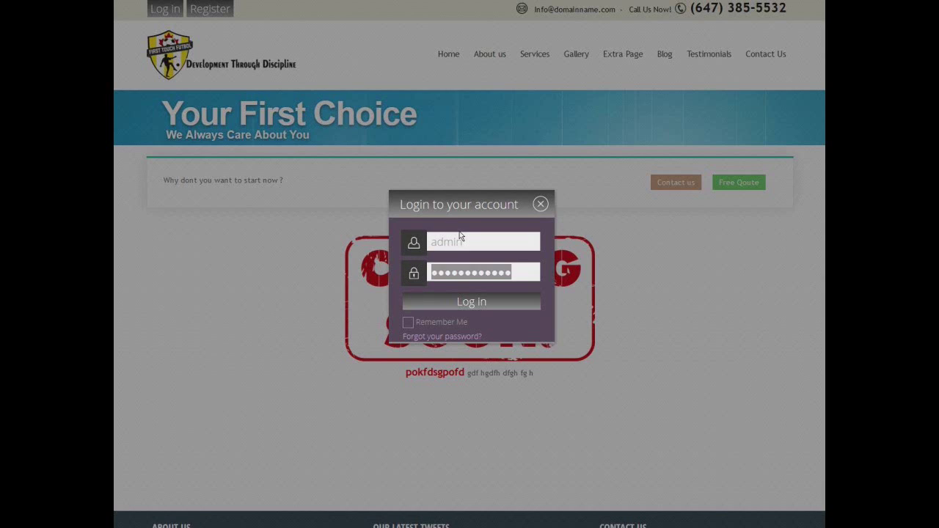
left_click(439, 324)
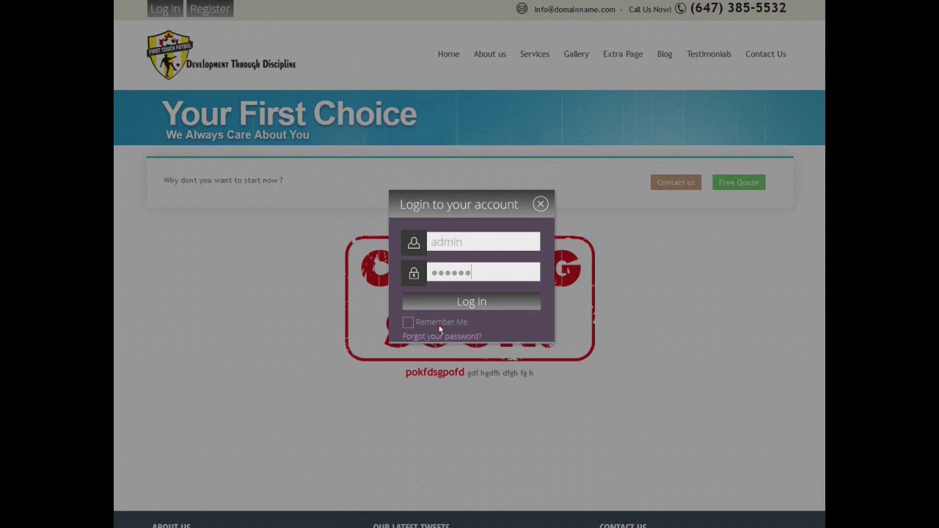
left_click(442, 302)
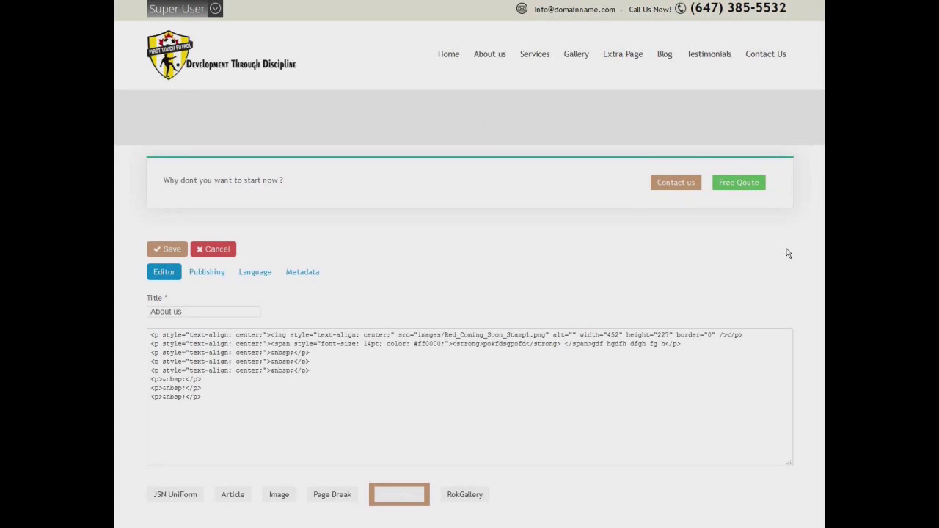
Drag the Coming Soon image's corner to enlarge it, then select the text after pokfdsgpofd.
scroll(514, 244, "down", 3)
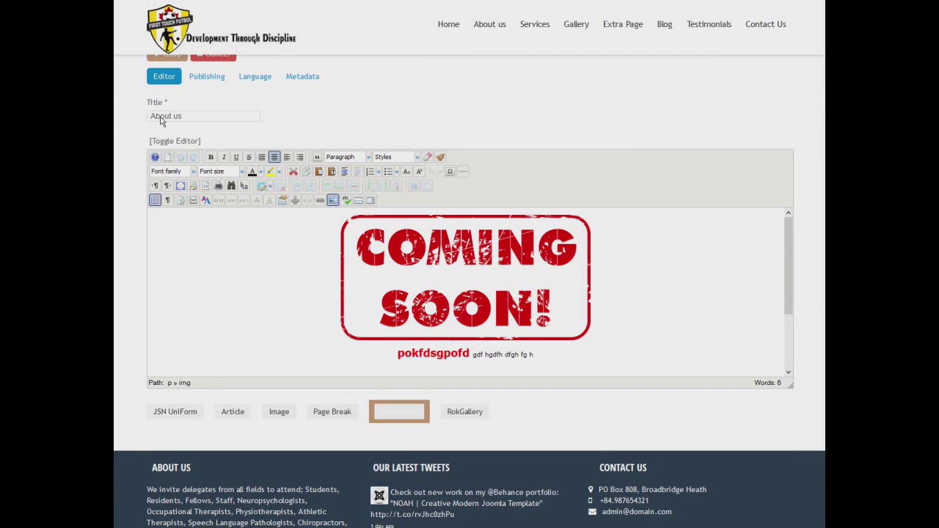
scroll(267, 129, "up", 1)
scroll(773, 261, "up", 2)
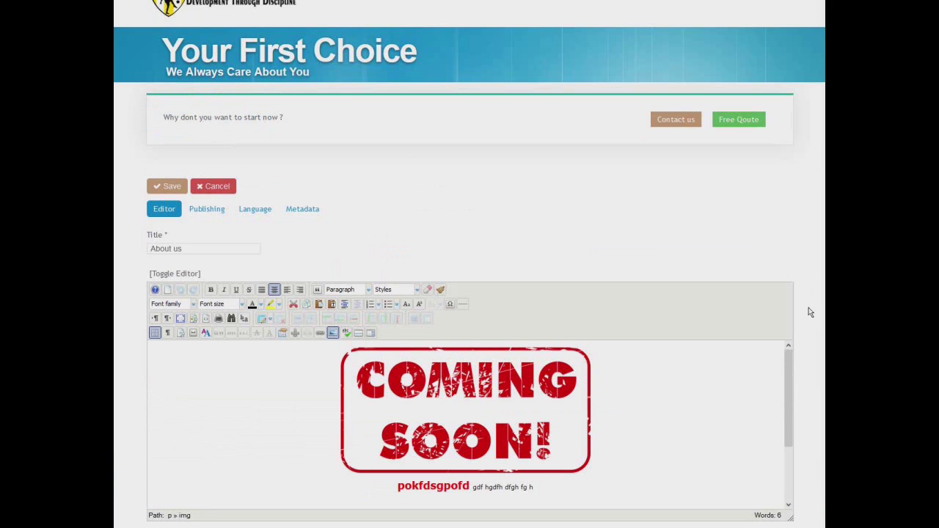
scroll(809, 313, "down", 3)
left_click_drag(787, 279, 792, 435)
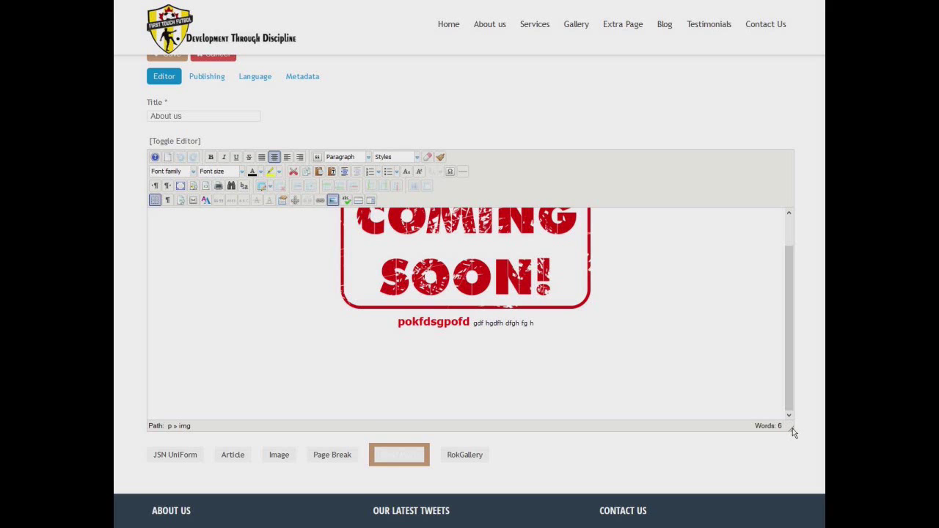
scroll(589, 354, "up", 1)
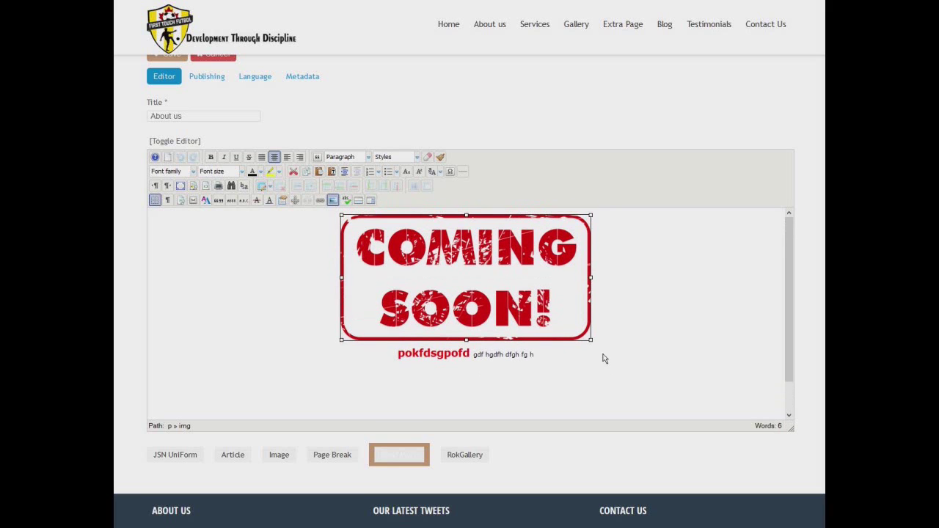
left_click_drag(591, 340, 653, 402)
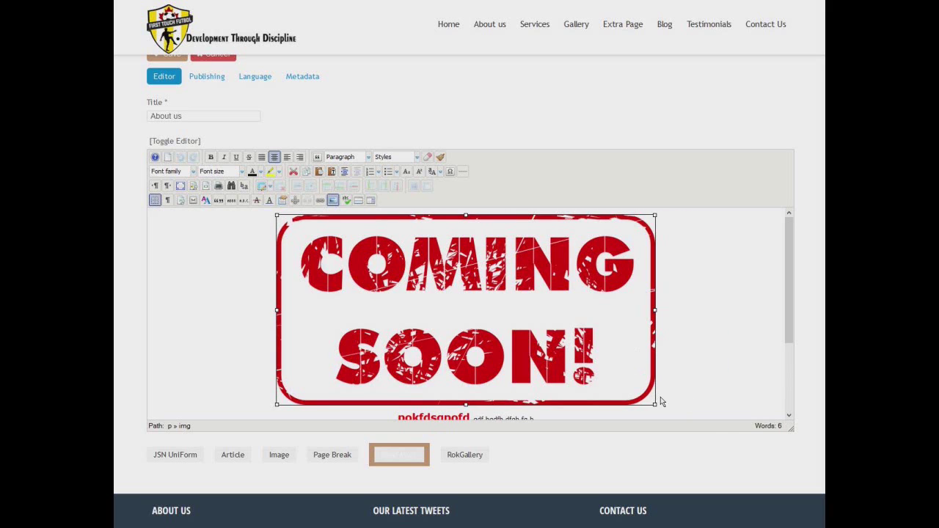
left_click_drag(656, 405, 613, 383)
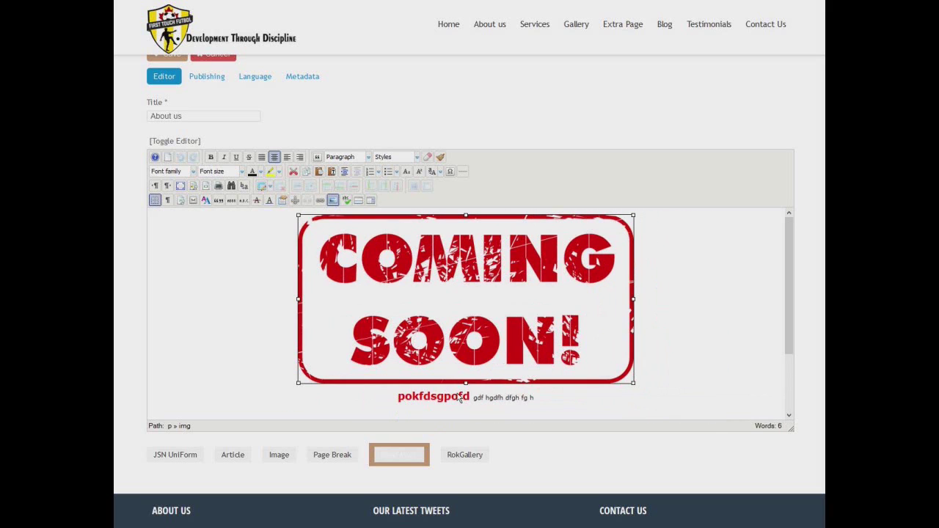
left_click_drag(473, 398, 506, 394)
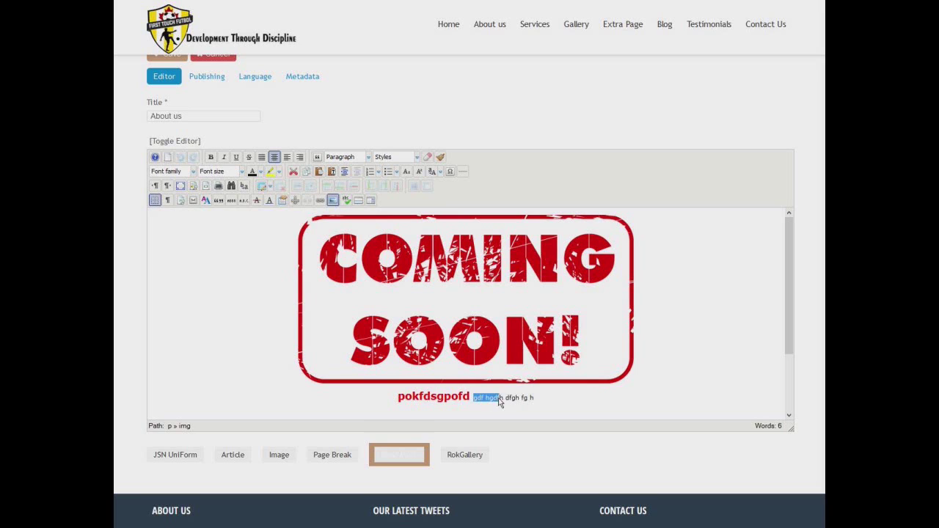
Make the selected text after pokfdsgpofd red, italic and 22pt.
left_click(261, 171)
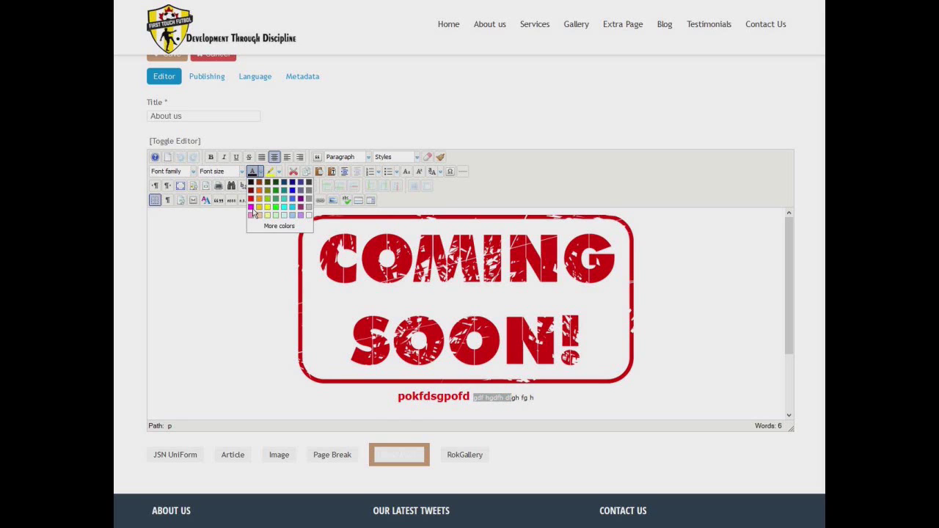
left_click(254, 194)
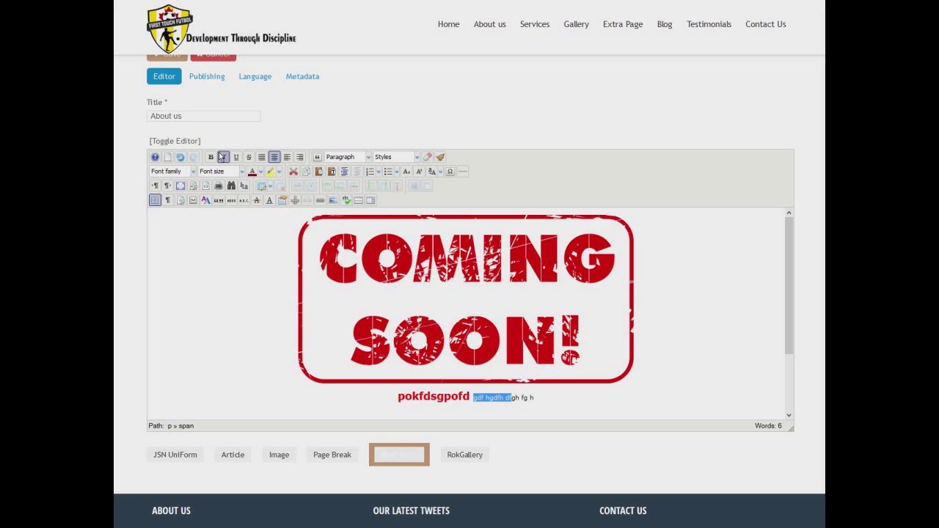
left_click(224, 157)
left_click(237, 175)
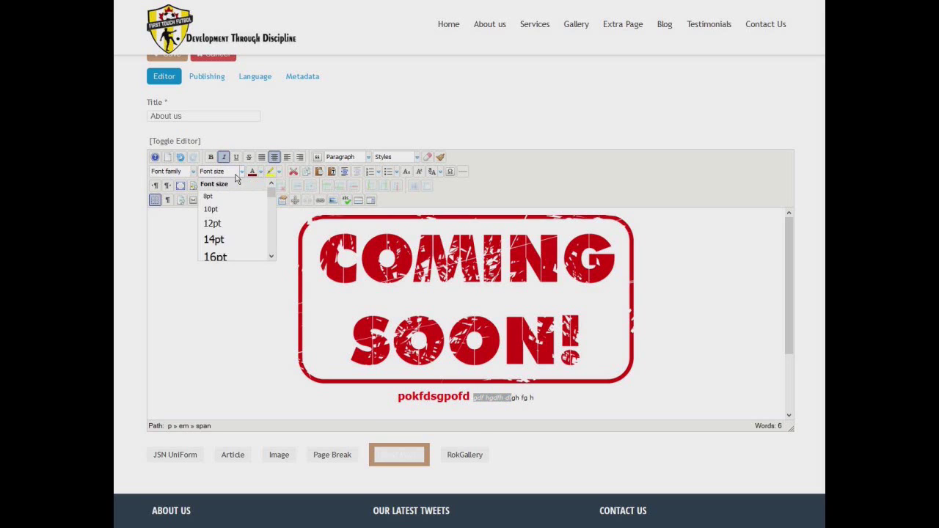
scroll(227, 213, "down", 3)
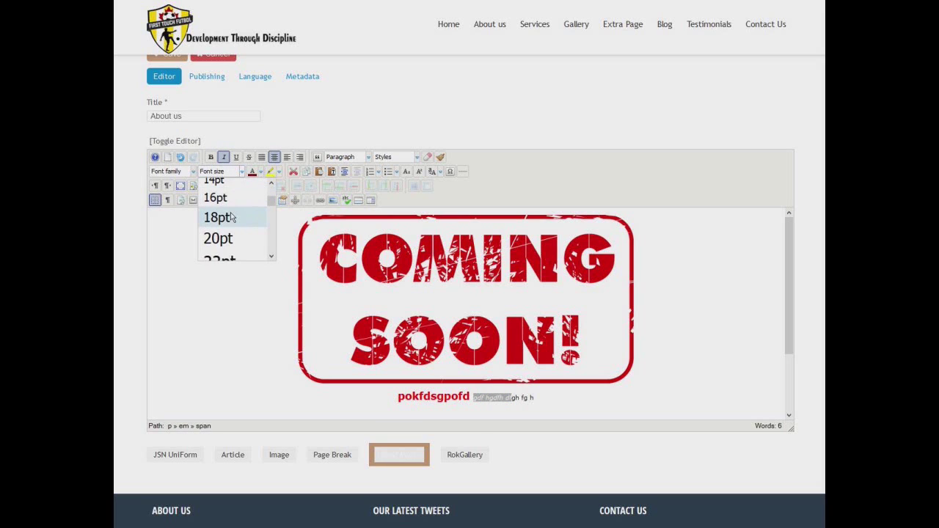
left_click(230, 257)
left_click(505, 400)
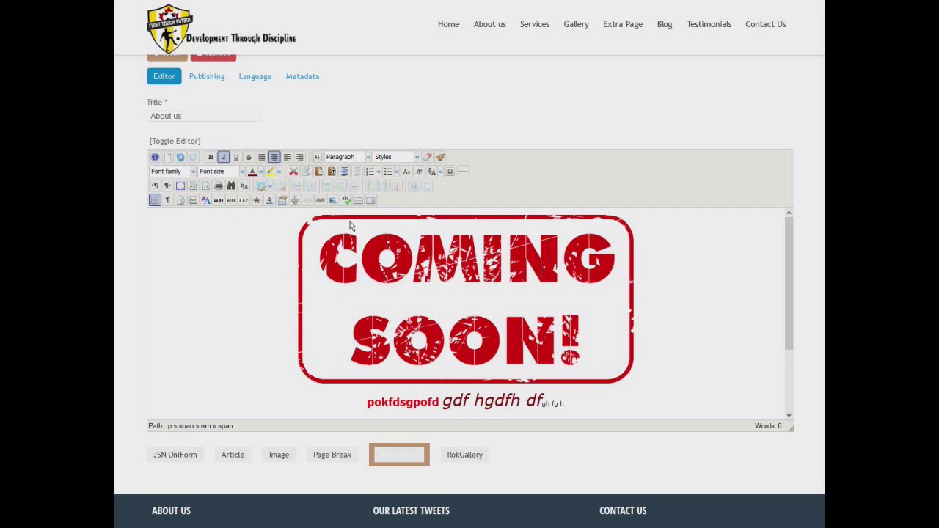
Add an empty paragraph right after the Coming Soon image.
left_click(508, 282)
left_click(652, 304)
key("Return")
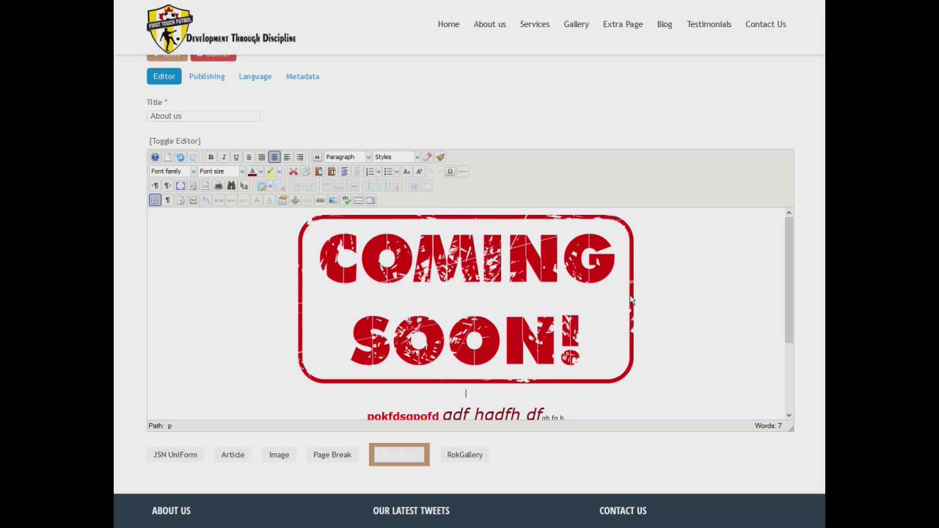
Insert the envelope image 4787284_orig.png below the Coming Soon image.
left_click(332, 201)
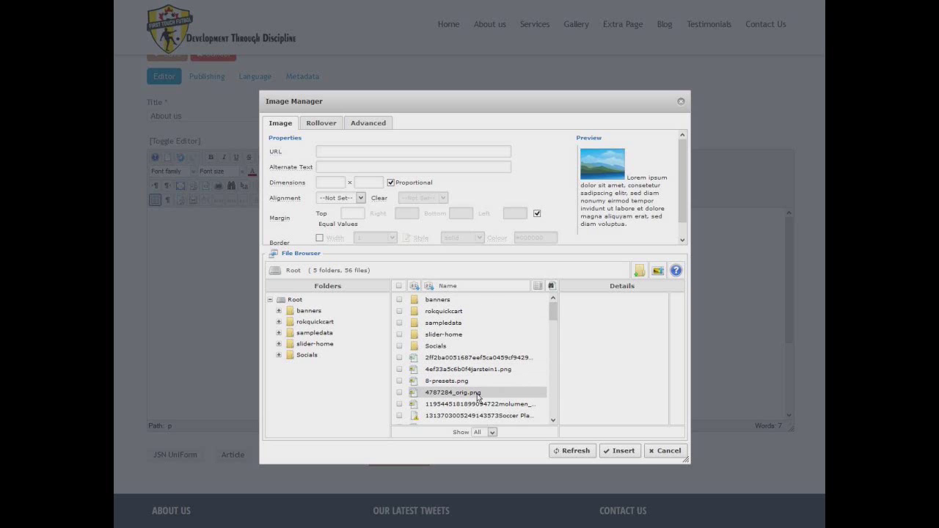
left_click(477, 394)
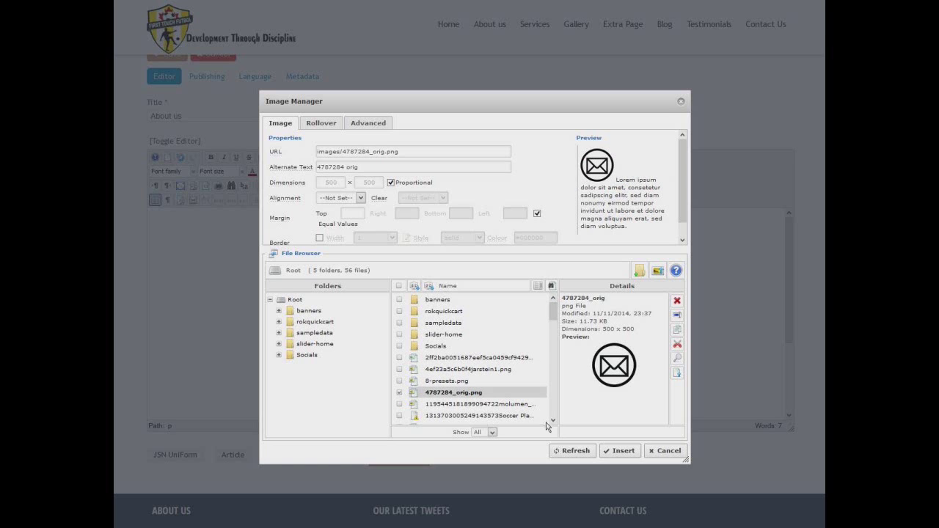
left_click(608, 455)
scroll(507, 357, "down", 3)
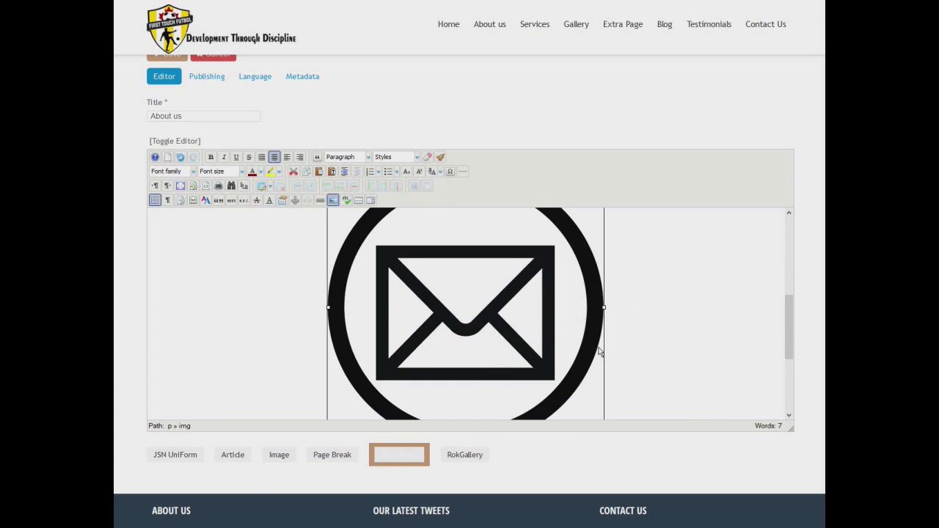
scroll(716, 302, "up", 2)
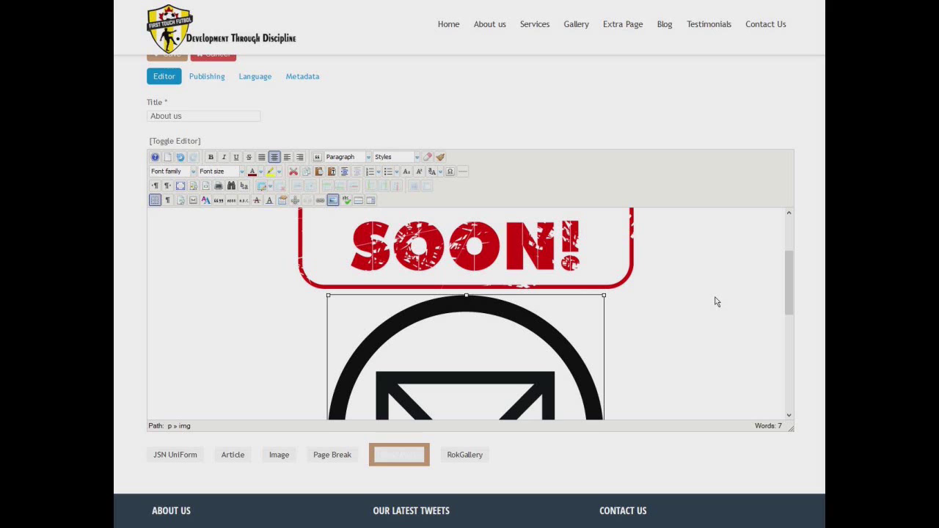
scroll(639, 126, "up", 5)
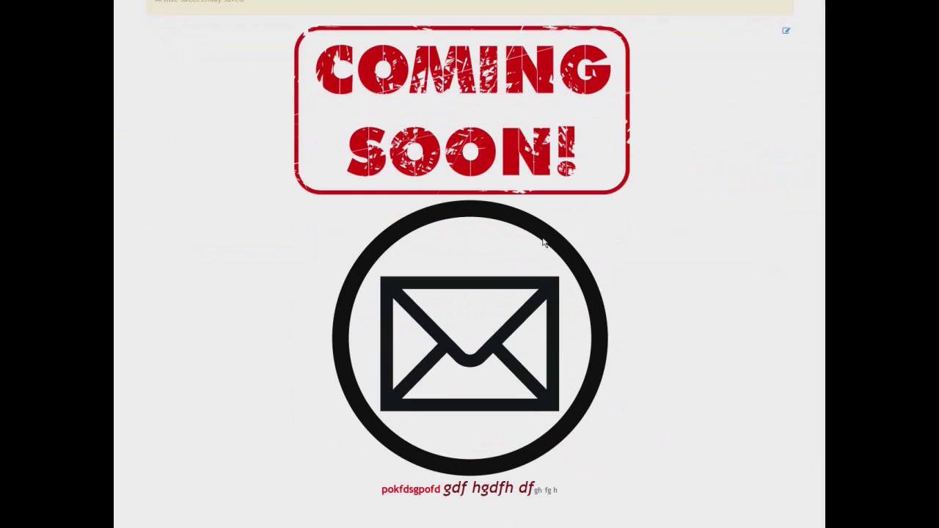
scroll(225, 254, "down", 4)
left_click_drag(656, 331, 350, 318)
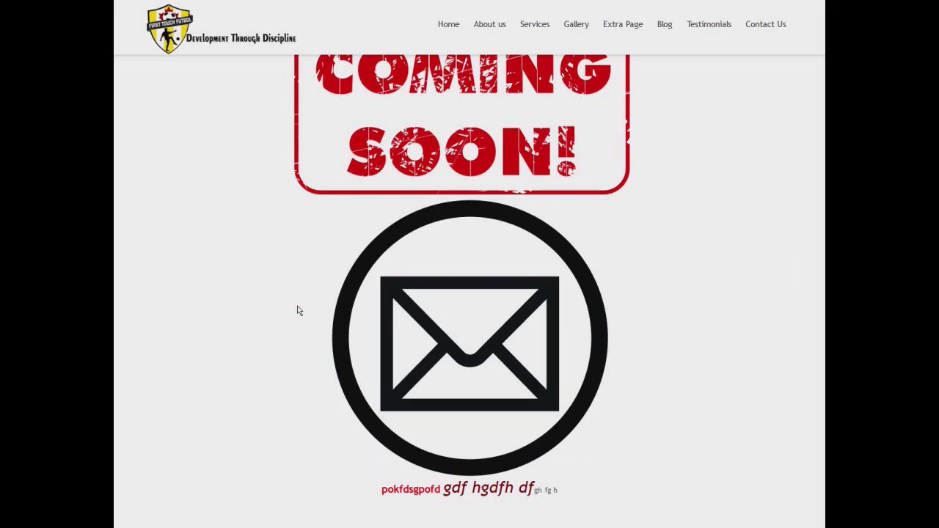
left_click(297, 311)
left_click_drag(564, 505, 438, 503)
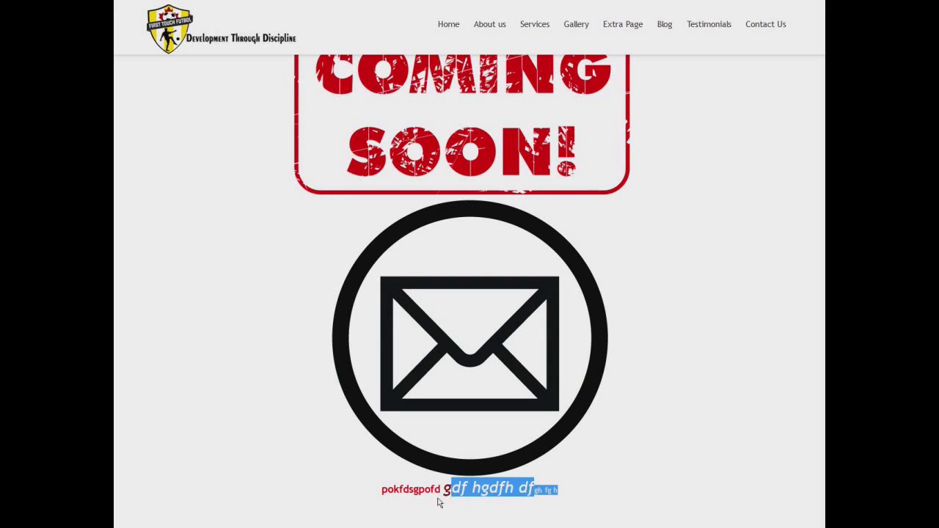
triple_click(371, 502)
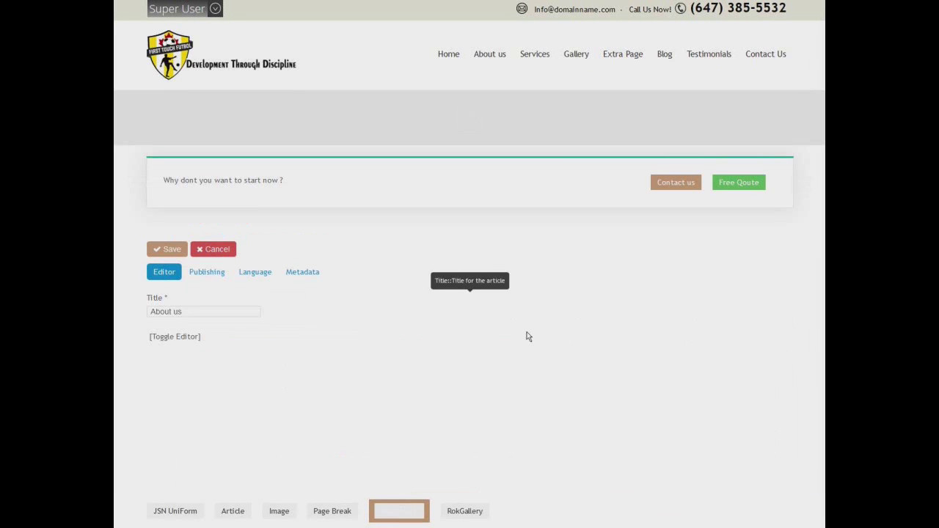
Select the envelope icon below the Coming Soon image and delete it.
scroll(477, 346, "down", 4)
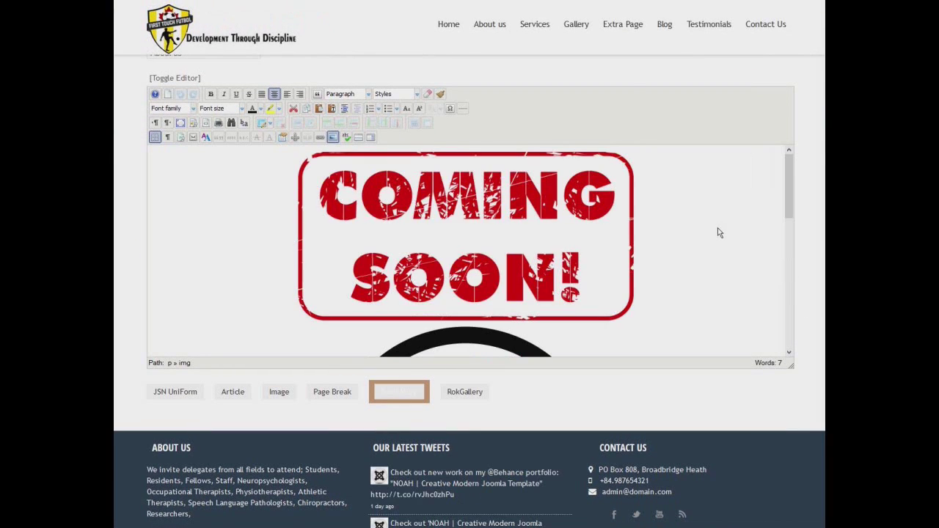
scroll(683, 275, "down", 3)
left_click(551, 273)
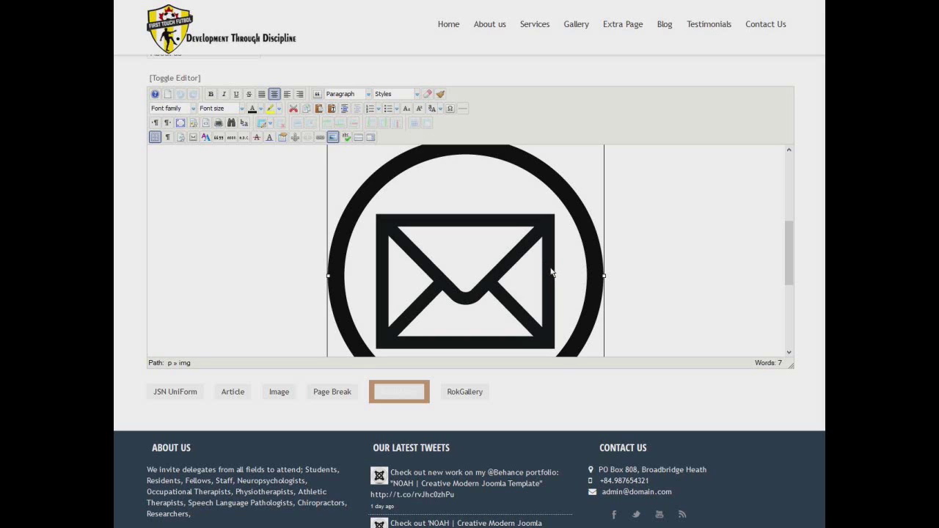
key("Delete")
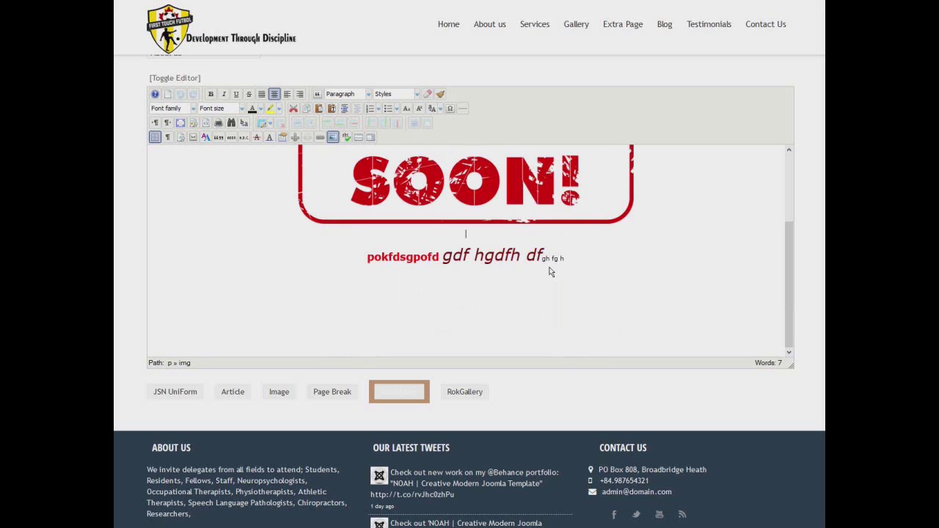
scroll(477, 287, "up", 3)
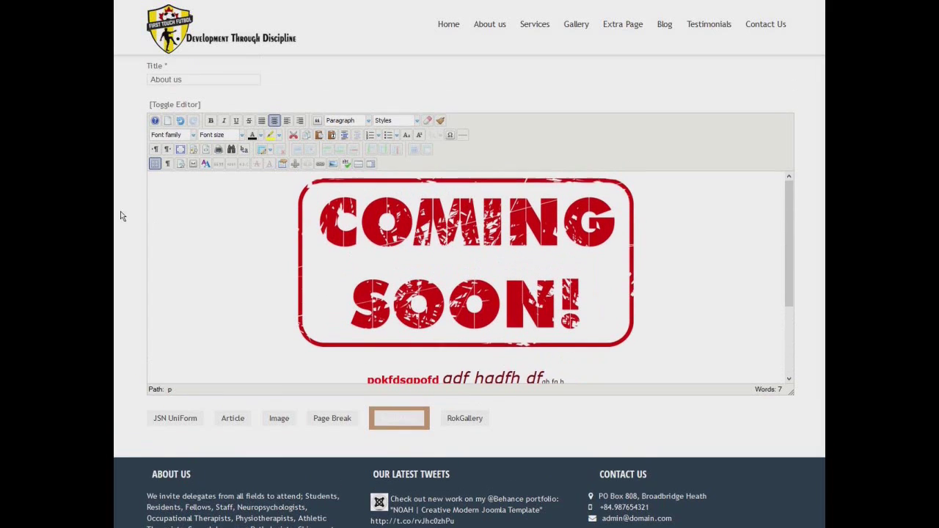
scroll(132, 206, "up", 1)
scroll(142, 202, "up", 3)
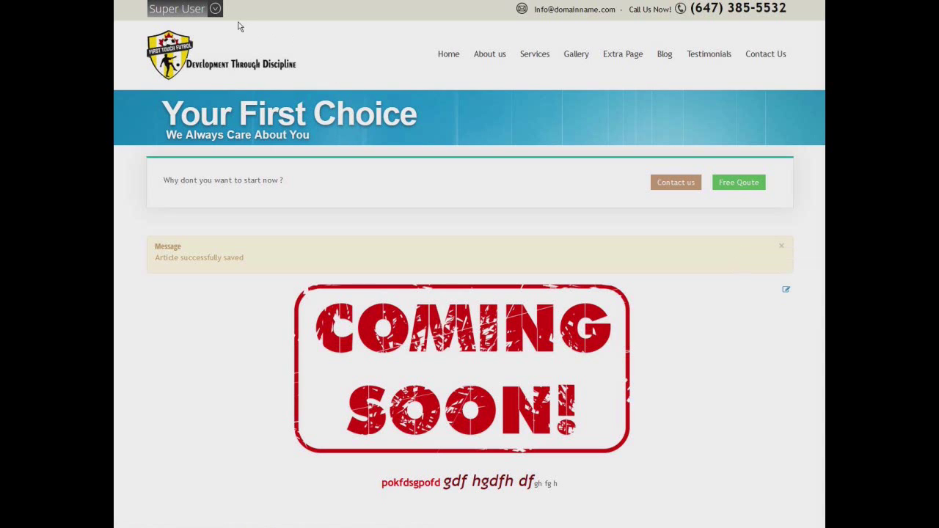
Log out through the Super User account menu.
left_click(214, 11)
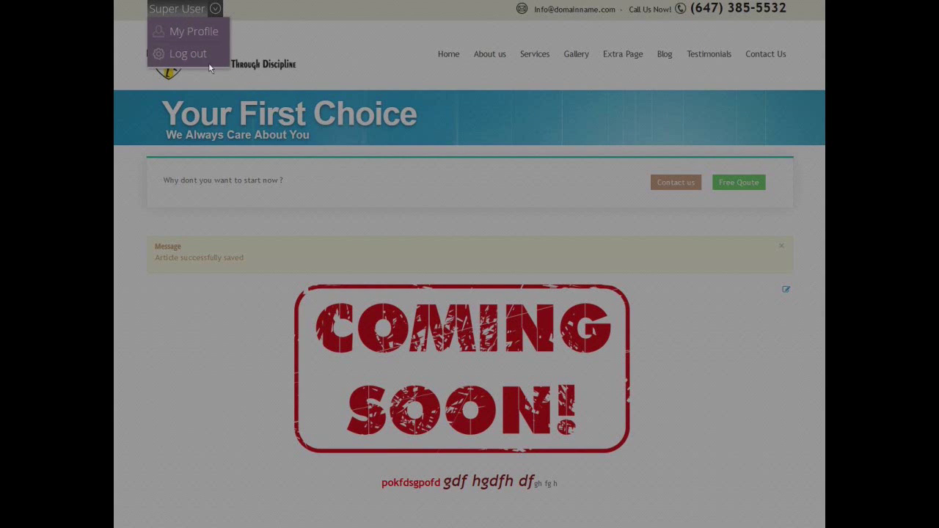
left_click(191, 58)
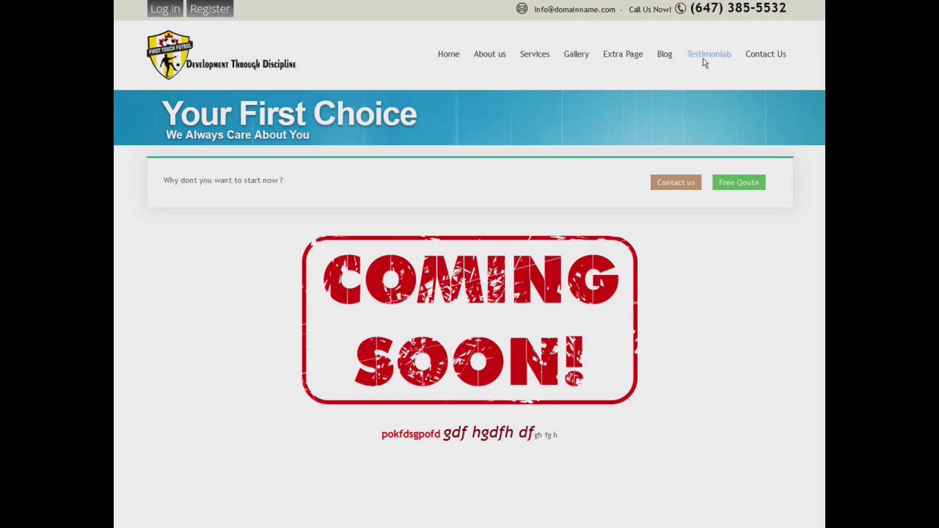
Go to the Services page and sign back in as admin from the suggested user name.
left_click(528, 56)
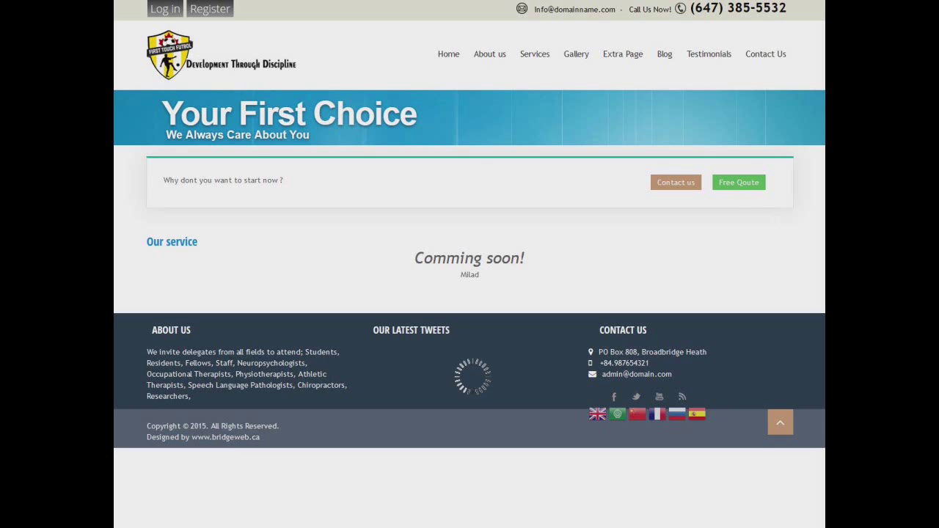
left_click(165, 9)
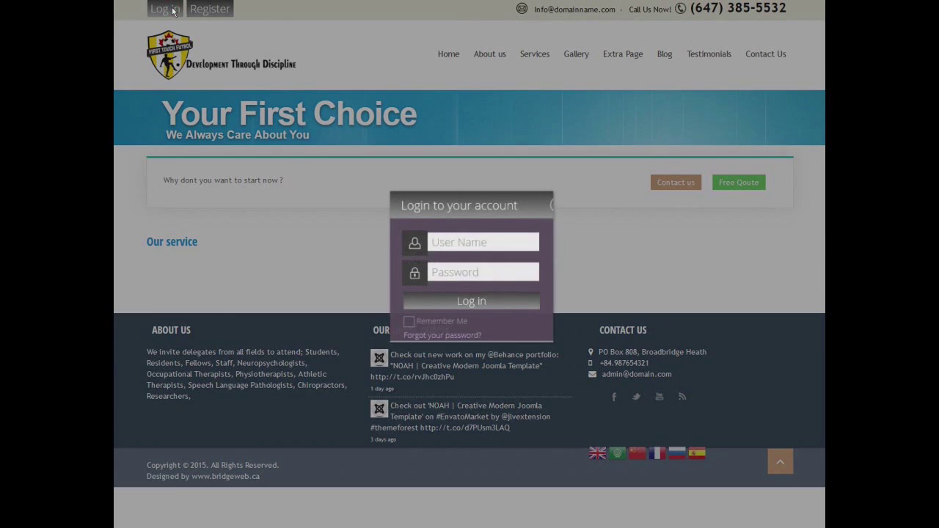
left_click(439, 242)
left_click(440, 258)
left_click(463, 302)
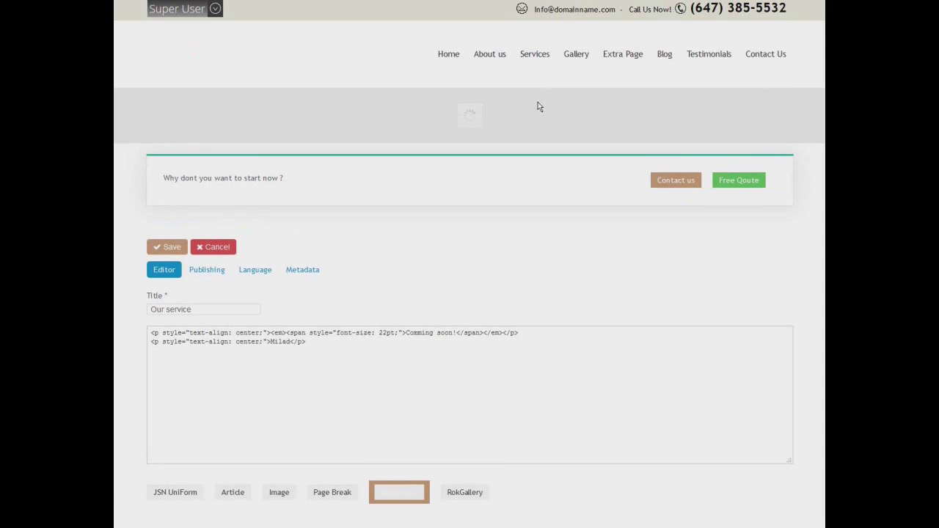
Change the article title to 'Our services' by appending an s.
scroll(358, 214, "down", 1)
scroll(358, 214, "down", 4)
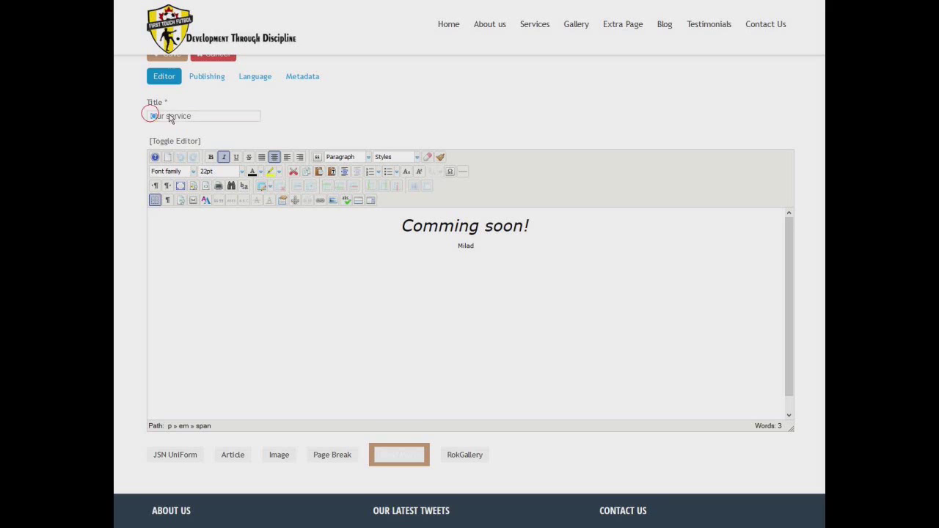
left_click_drag(150, 116, 210, 124)
left_click(205, 122)
double_click(202, 120)
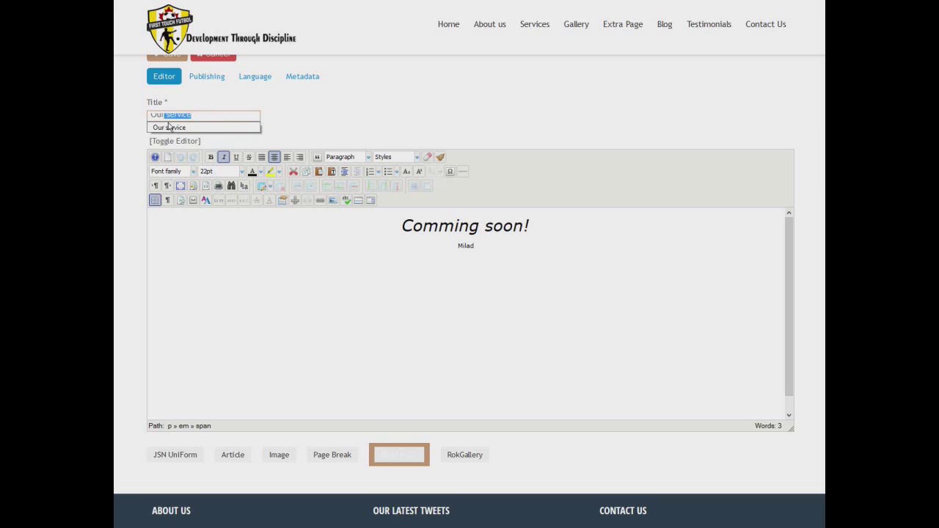
left_click(201, 118)
type("s")
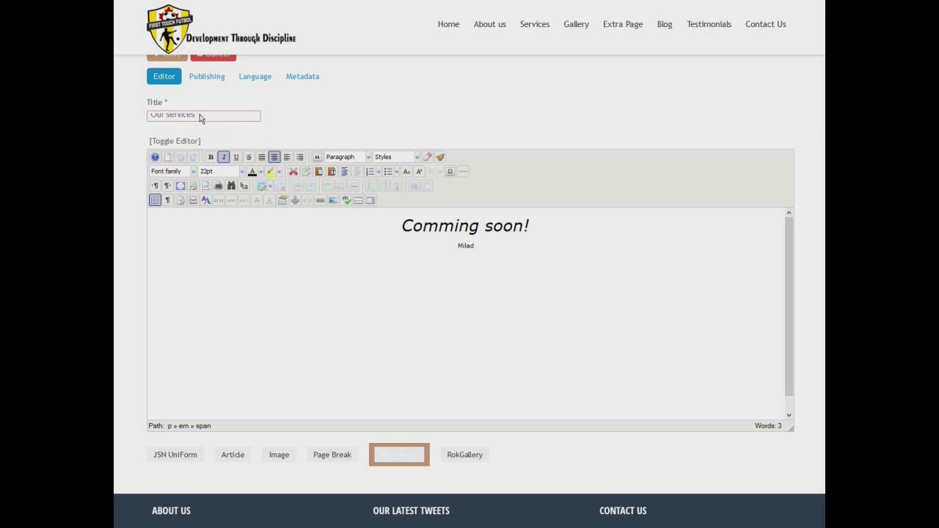
Make the name Milad red, italic, 14pt and in the Impact font.
left_click_drag(481, 249, 453, 257)
left_click(259, 173)
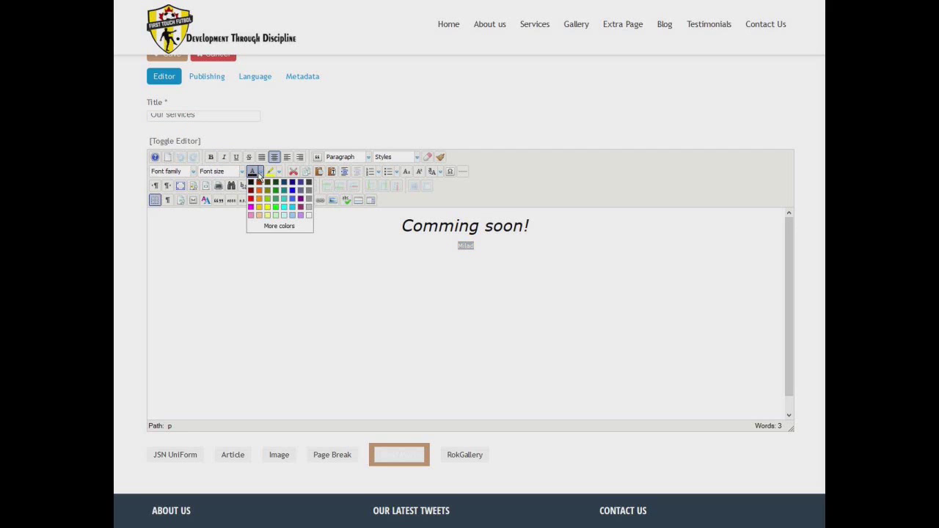
left_click(250, 198)
left_click(224, 158)
left_click(220, 171)
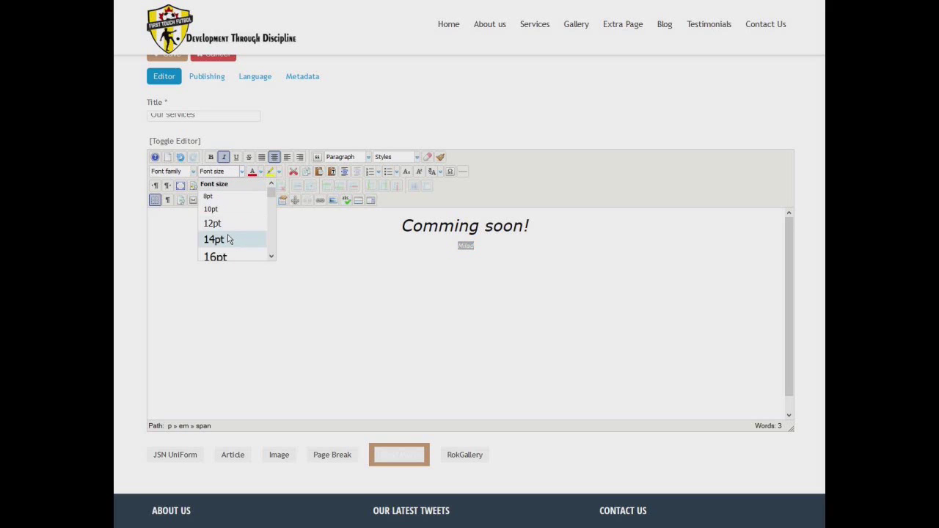
left_click(214, 240)
left_click(184, 171)
scroll(183, 220, "down", 3)
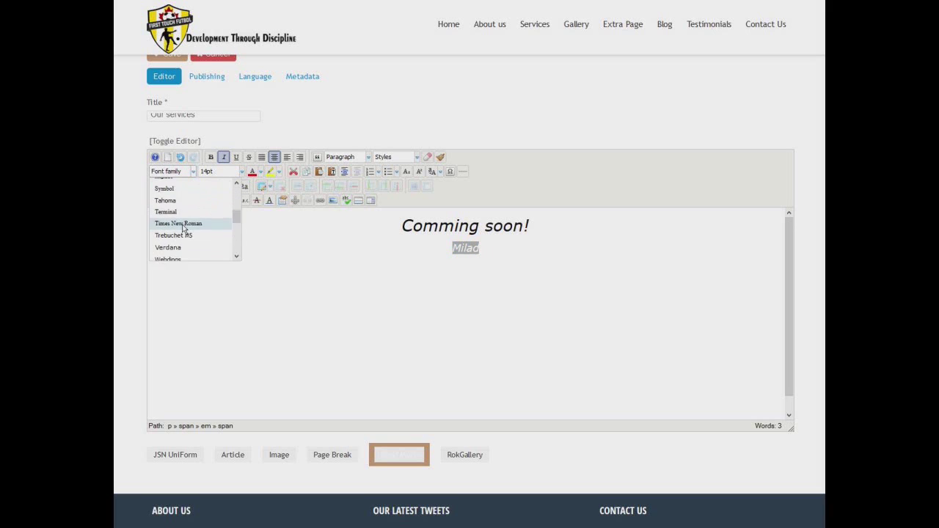
scroll(182, 220, "up", 1)
left_click(176, 204)
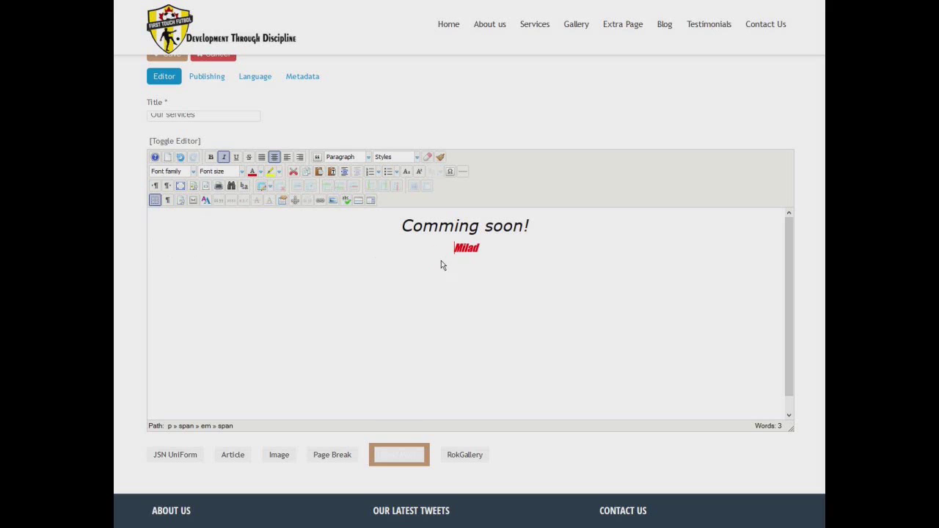
scroll(132, 129, "up", 5)
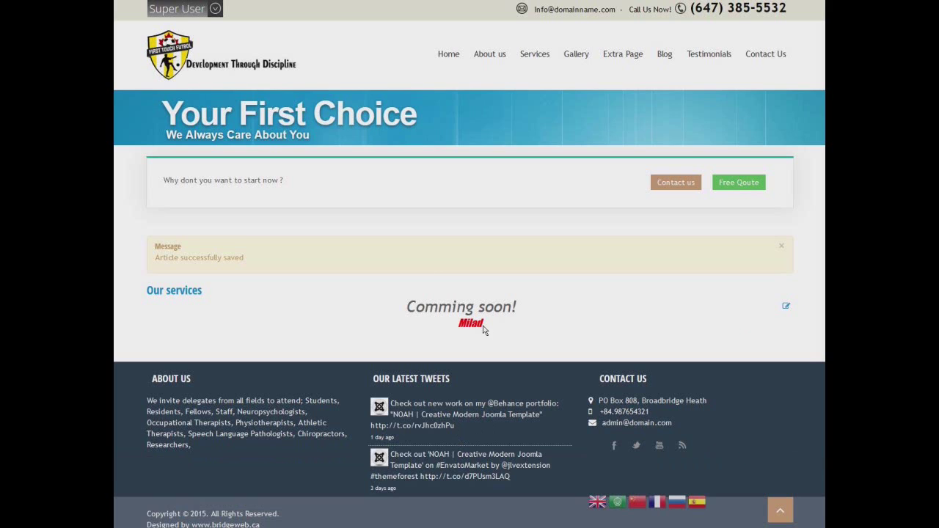
Open the account options, then select and deselect the Comming soon! and Milad text.
left_click(215, 10)
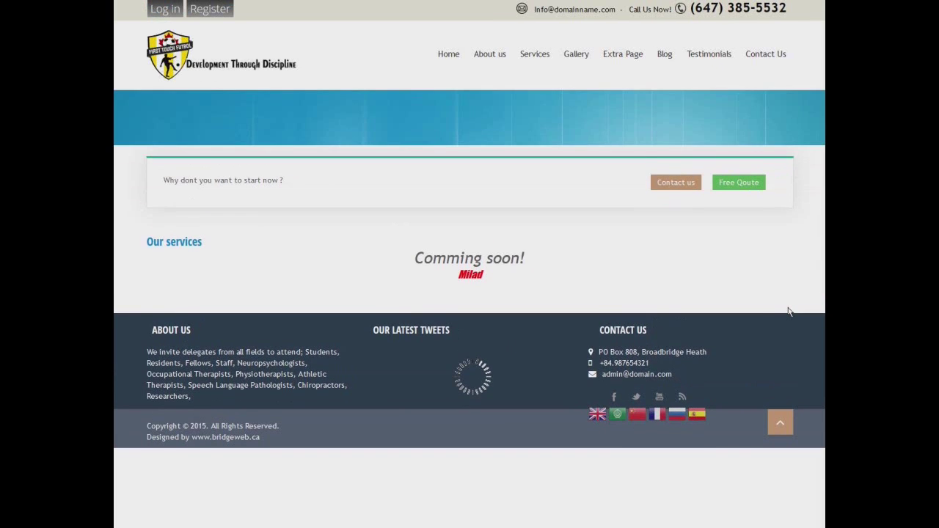
triple_click(438, 276)
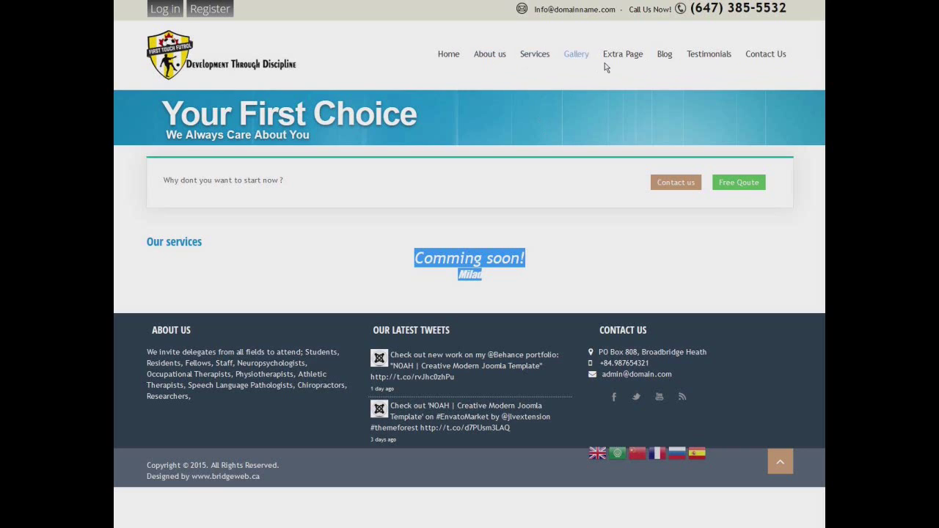
left_click(763, 265)
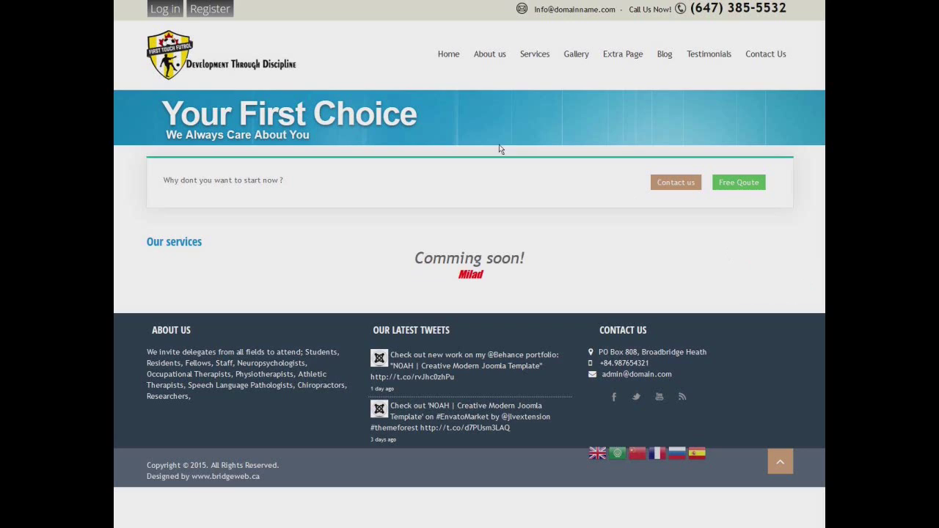